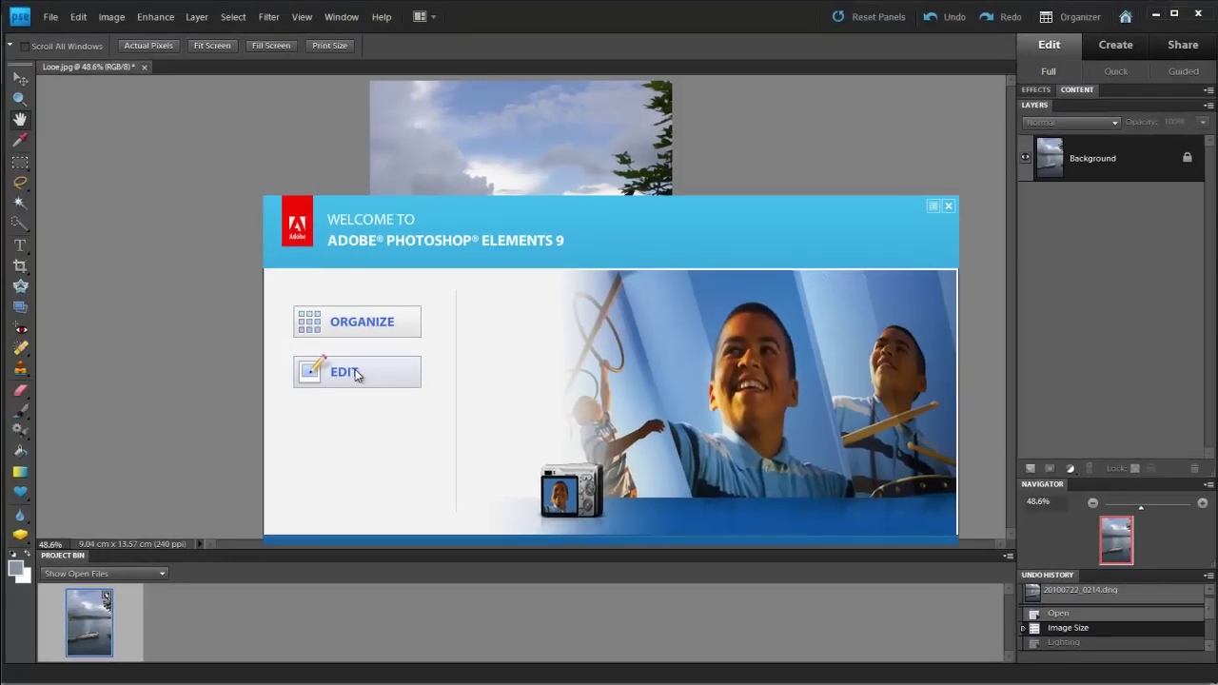
# Open the Editor from the Welcome screen so the harbour photo appears in Full Edit
pyautogui.click(355, 372)
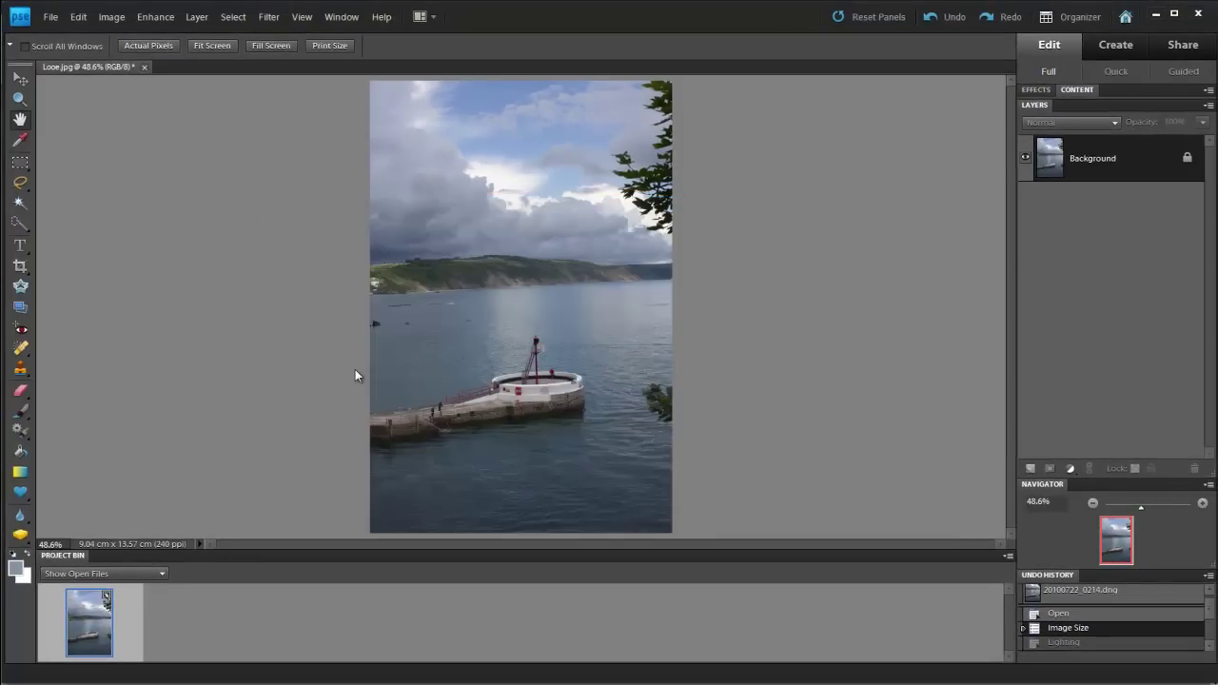
# In Quick Fix, lighten Shadows slightly and raise Highlights to 10
pyautogui.click(1111, 72)
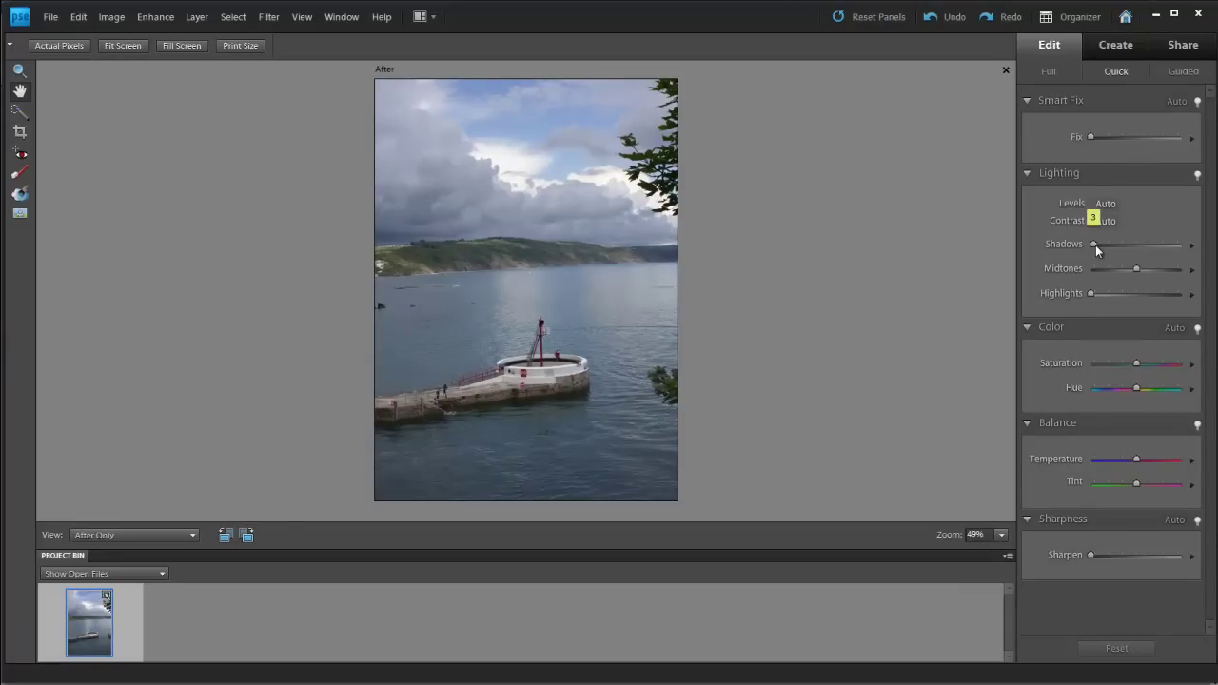
pyautogui.click(1095, 245)
pyautogui.moveTo(1090, 292); pyautogui.dragTo(1098, 294)
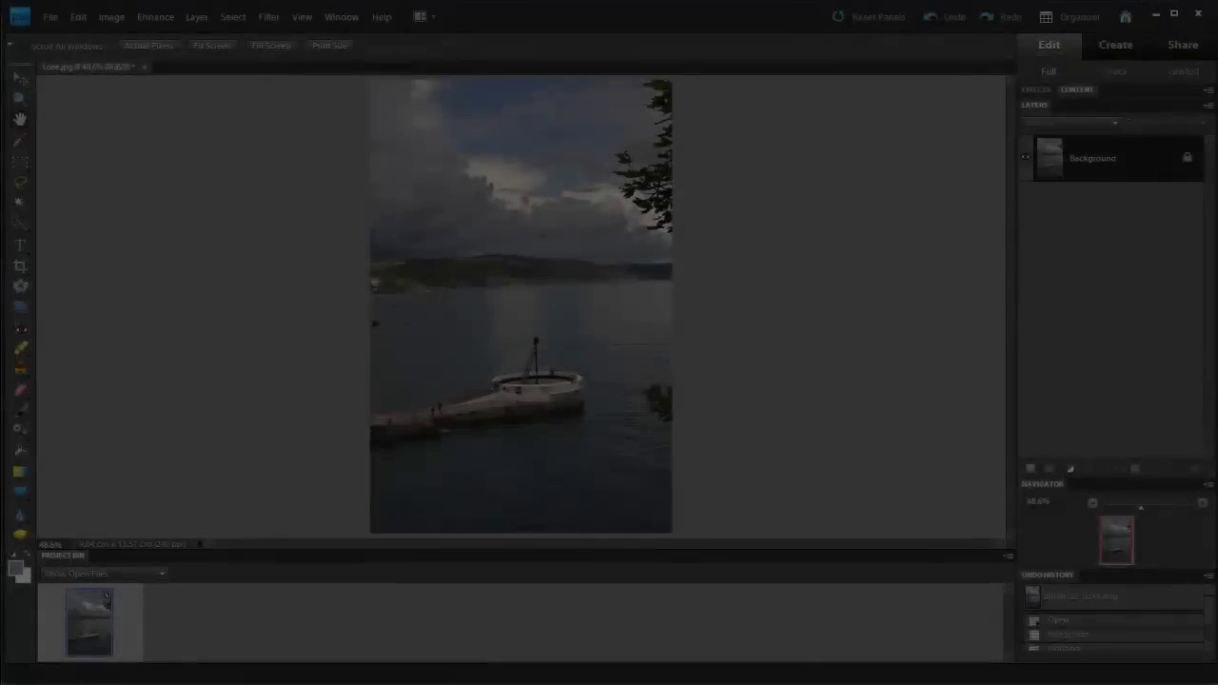
# Zoom into the water and hillside and pick the Spot Healing Brush at 20 px
pyautogui.press('z')
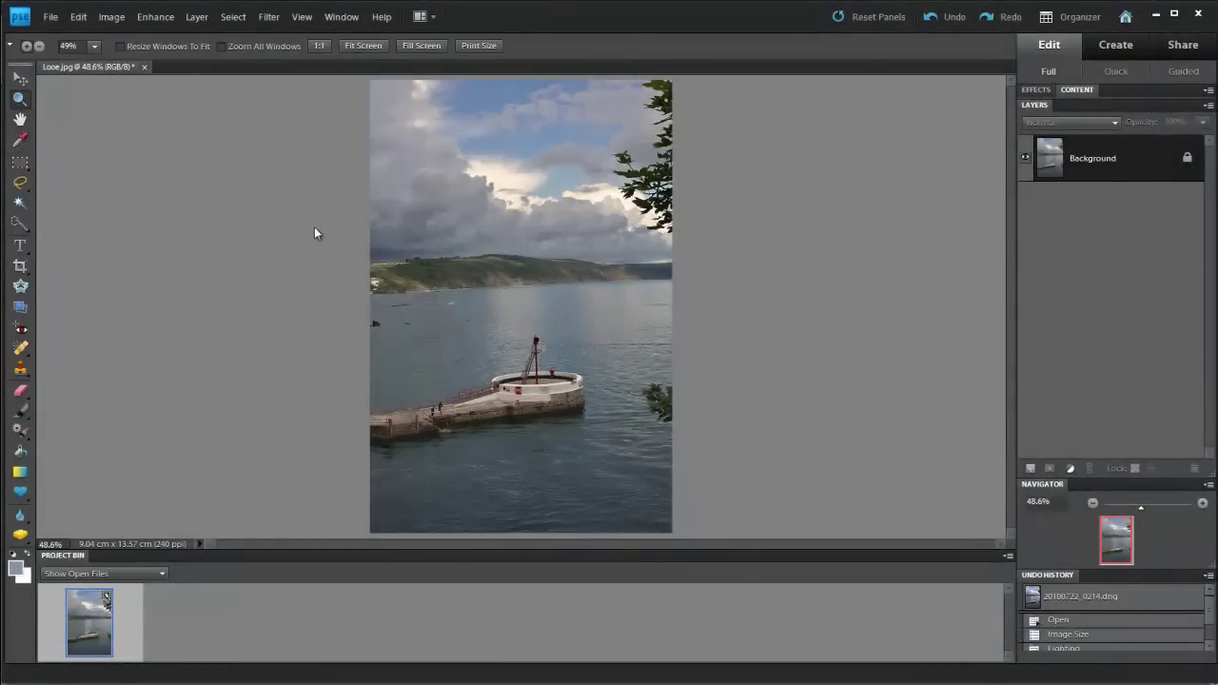
pyautogui.moveTo(472, 362); pyautogui.dragTo(506, 380)
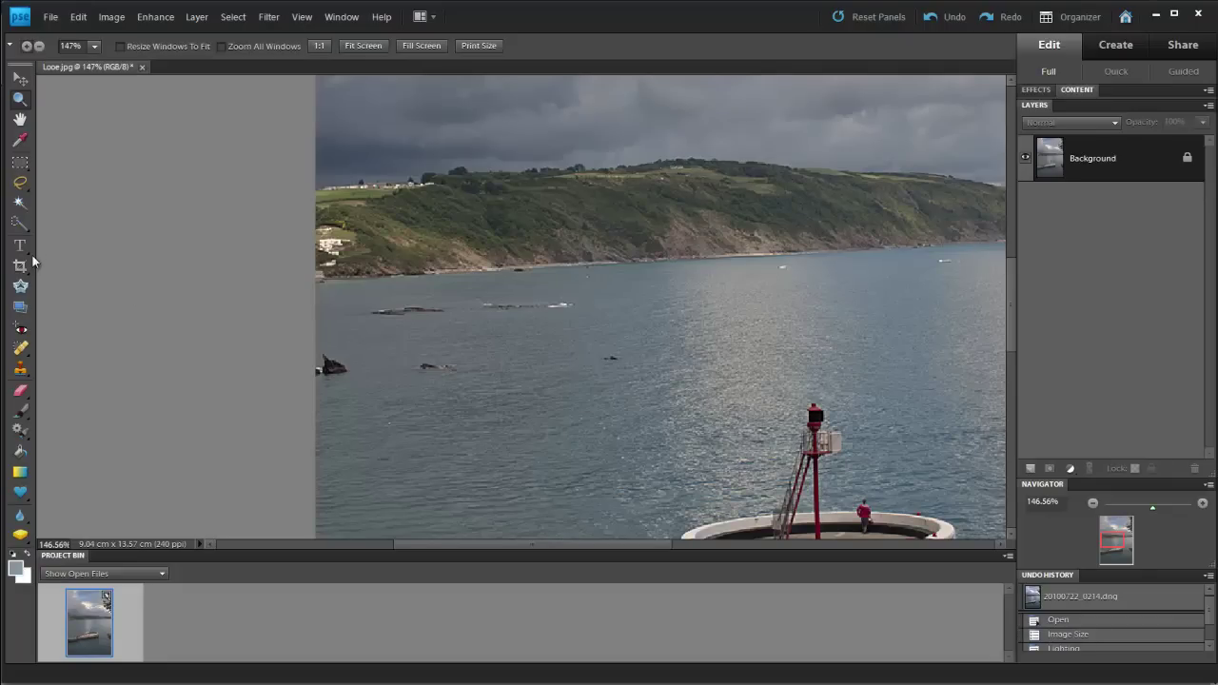
pyautogui.click(21, 348)
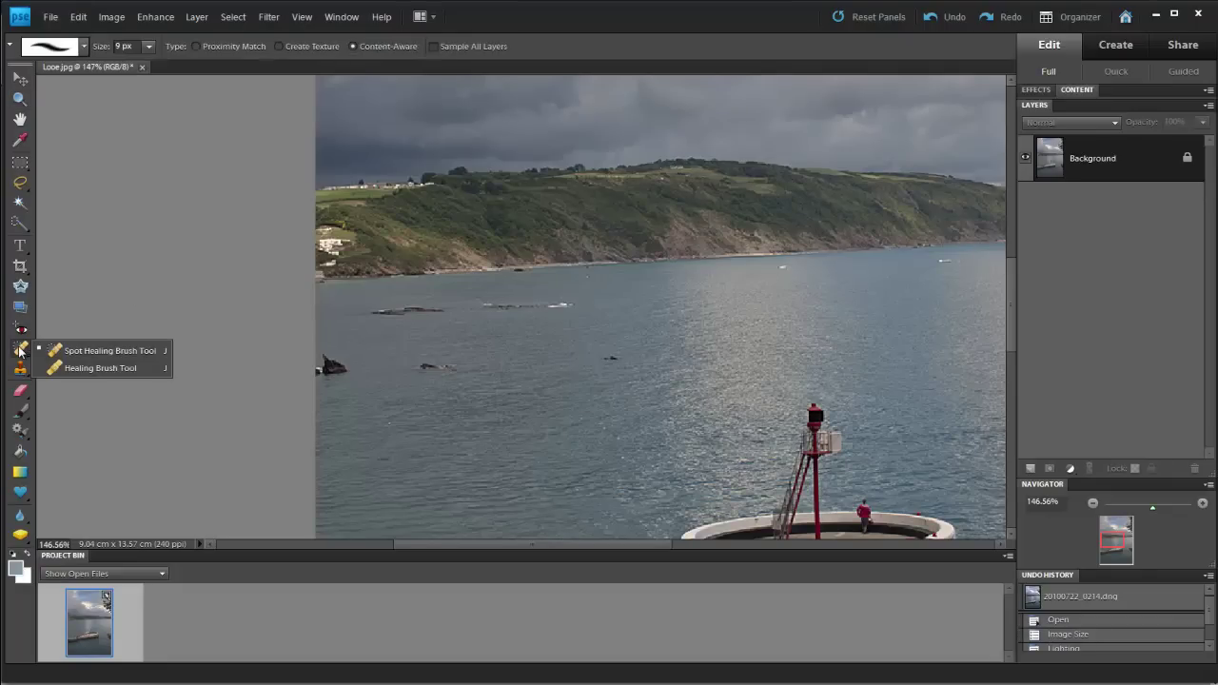
pyautogui.click(88, 354)
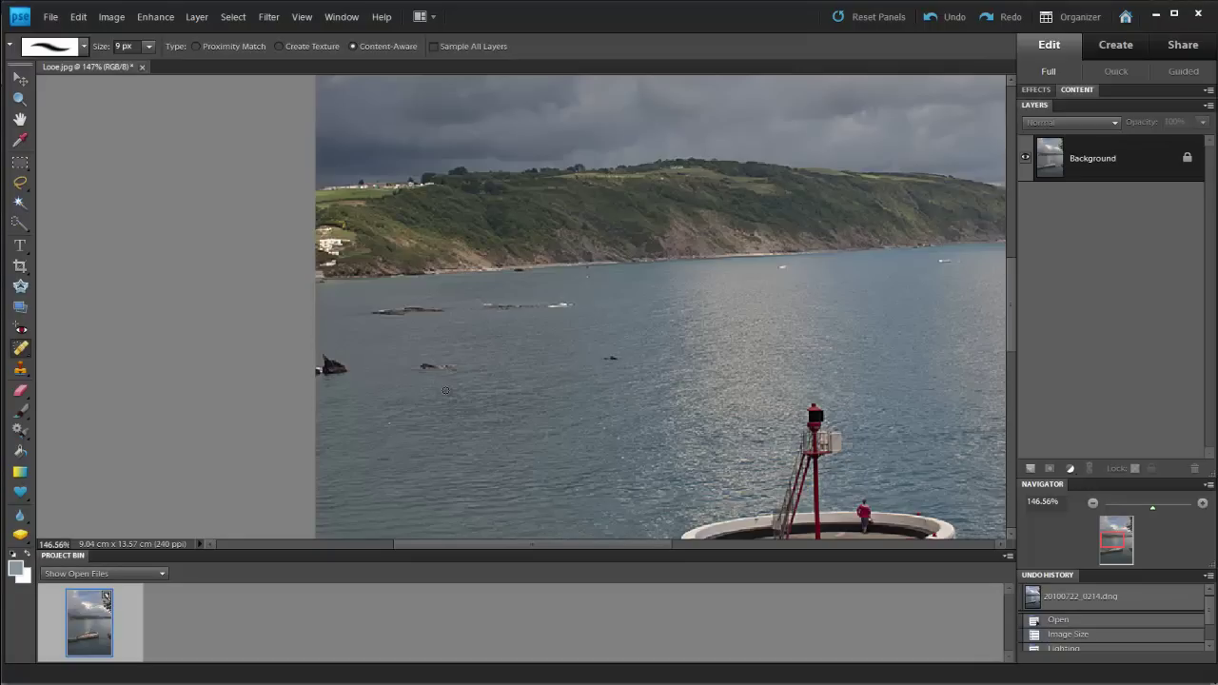
pyautogui.press(']')
pyautogui.press(']')
# Heal the two dark specks in the water and paint out the red-clad figure on the pier
pyautogui.moveTo(601, 362); pyautogui.dragTo(619, 360)
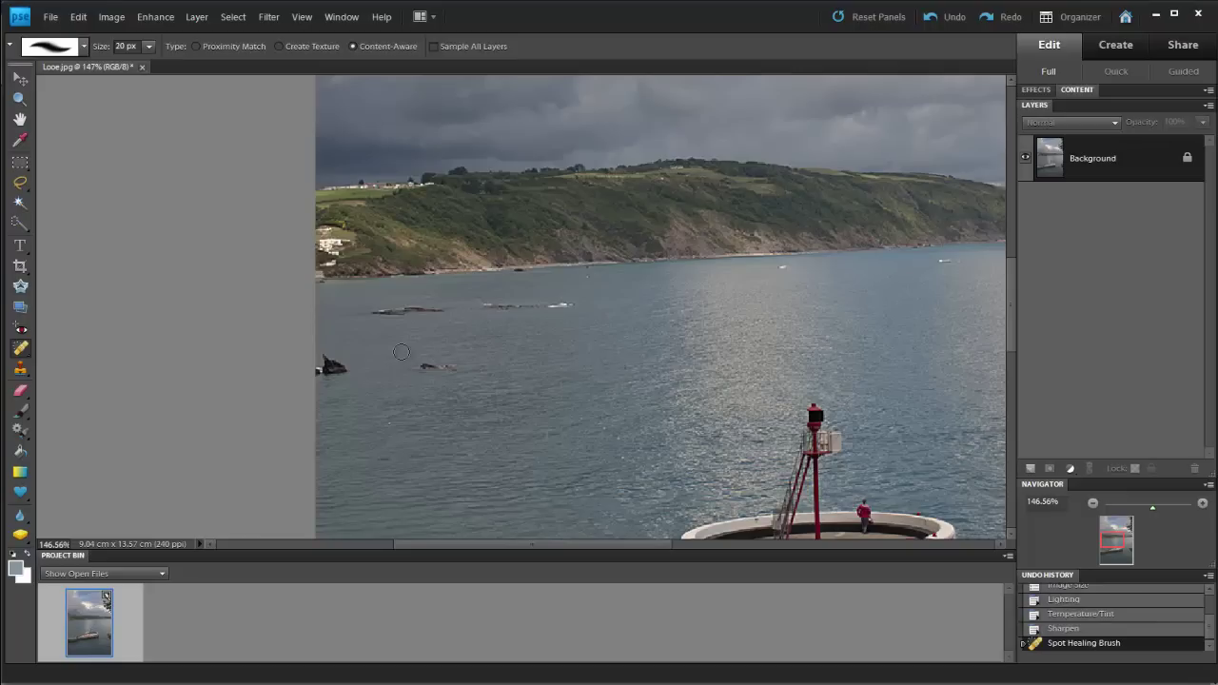
pyautogui.moveTo(421, 364); pyautogui.dragTo(456, 363)
pyautogui.moveTo(676, 423)
pyautogui.mouseDown()
pyautogui.moveTo(598, 382)
pyautogui.moveTo(444, 270)
pyautogui.mouseUp()
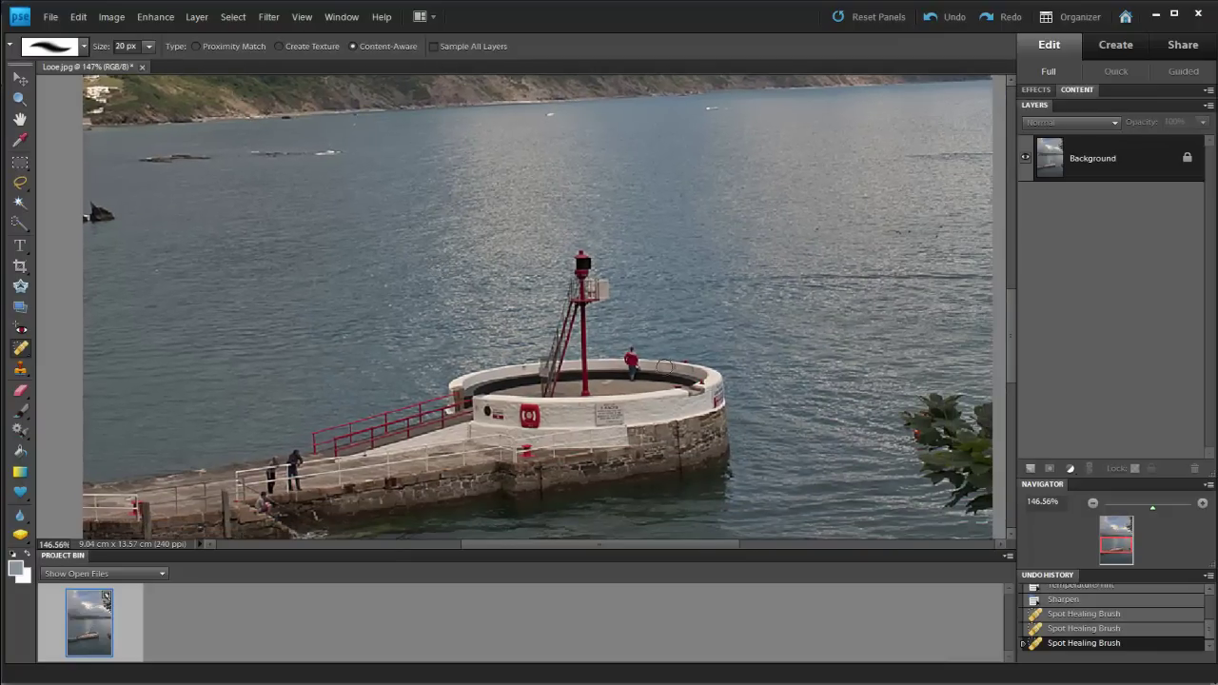
pyautogui.moveTo(631, 348)
pyautogui.mouseDown()
pyautogui.moveTo(628, 374)
pyautogui.moveTo(623, 350)
pyautogui.moveTo(628, 370)
pyautogui.moveTo(652, 368)
pyautogui.mouseUp()
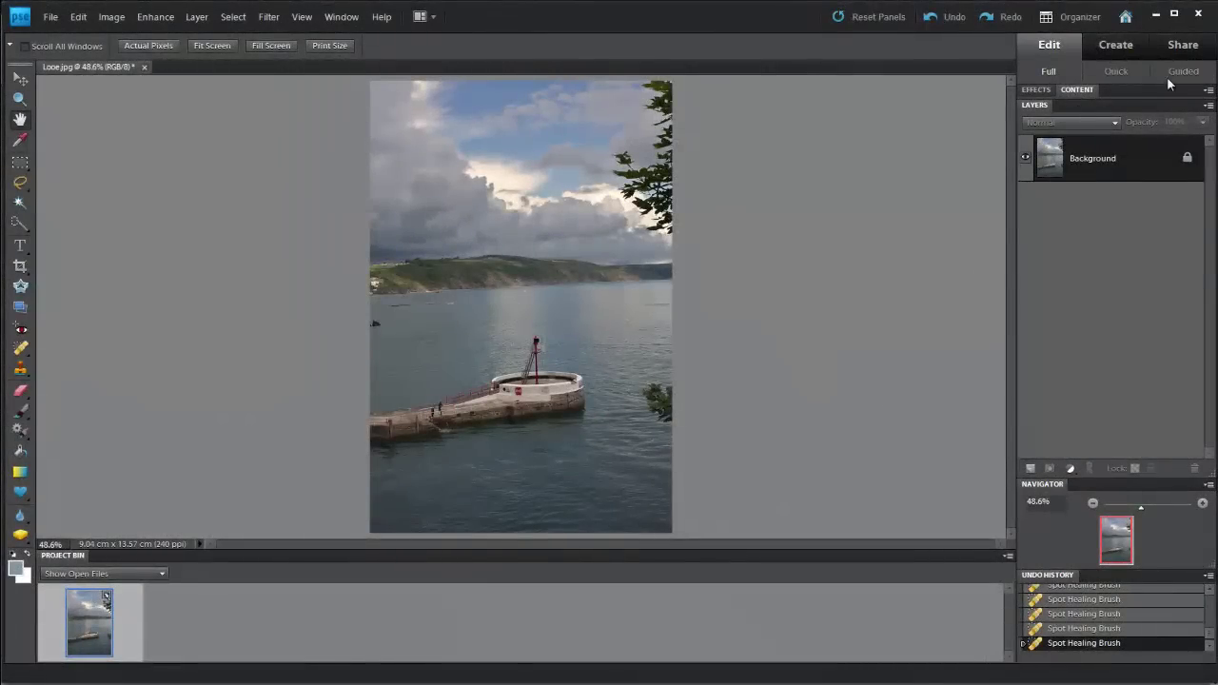
# Open the Out Of Bounds guided activity from the Guided tab, then cancel it
pyautogui.click(1174, 77)
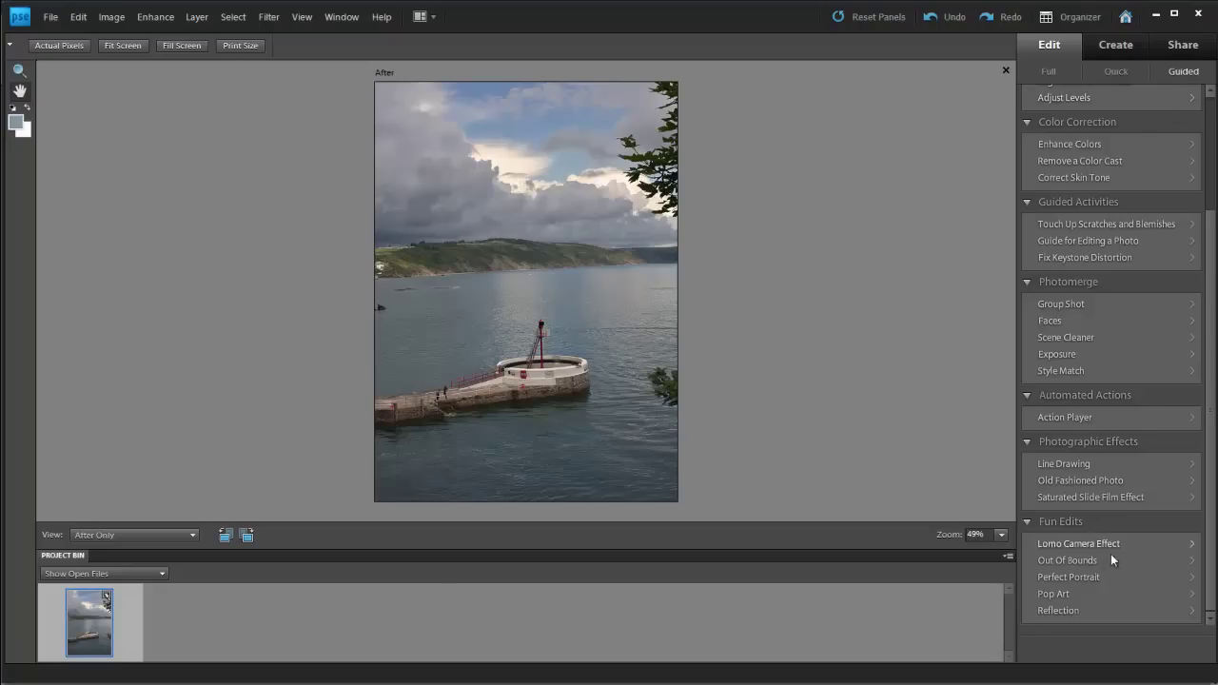
pyautogui.click(1068, 561)
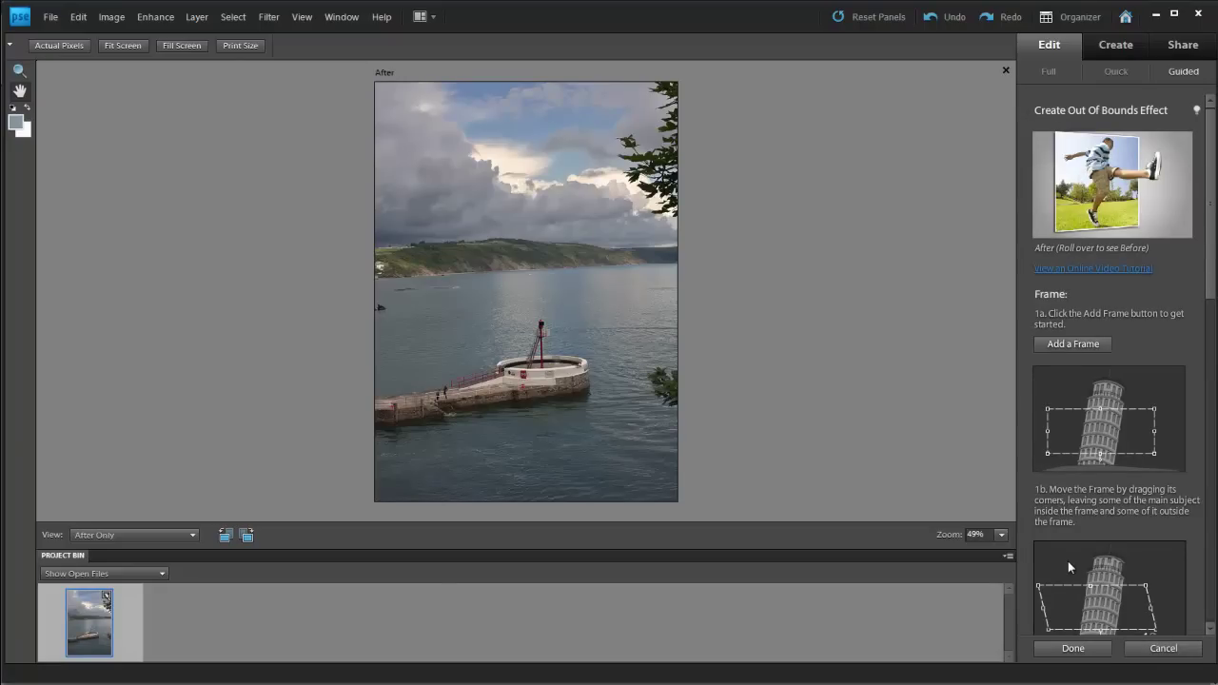
pyautogui.moveTo(1157, 219)
pyautogui.click(1153, 653)
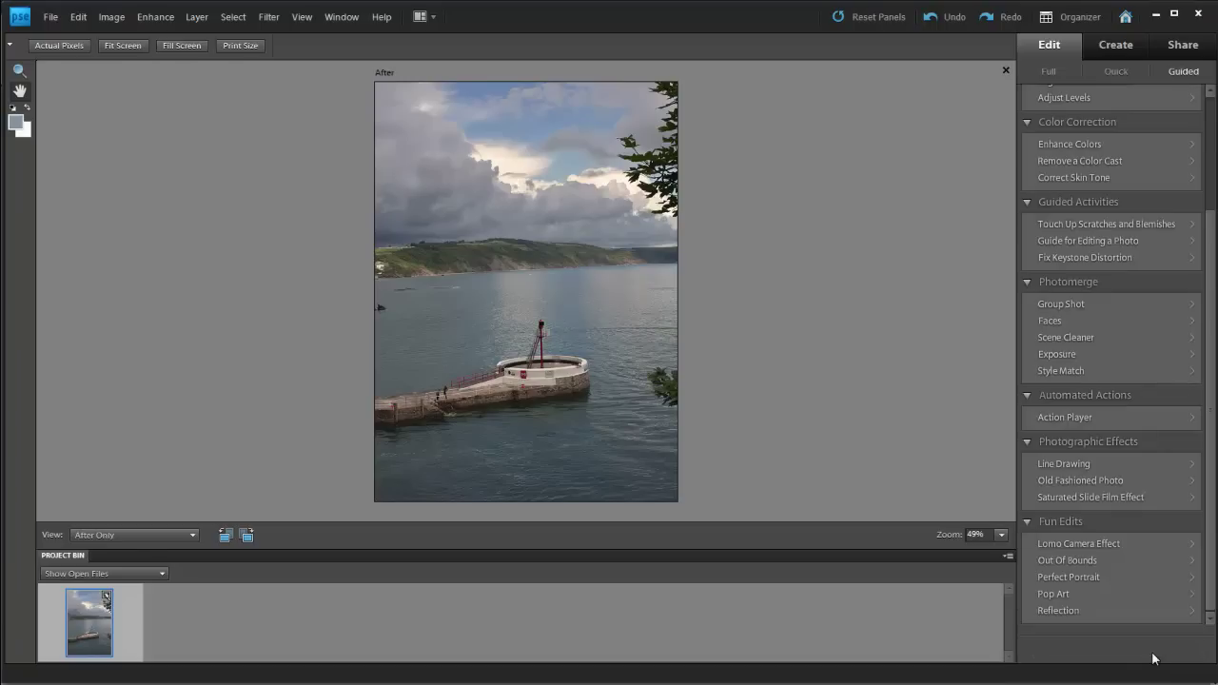
# Style-match to the orange sunset photo with tones transferred at intensity 80, and erase the style from the pier
pyautogui.click(1060, 371)
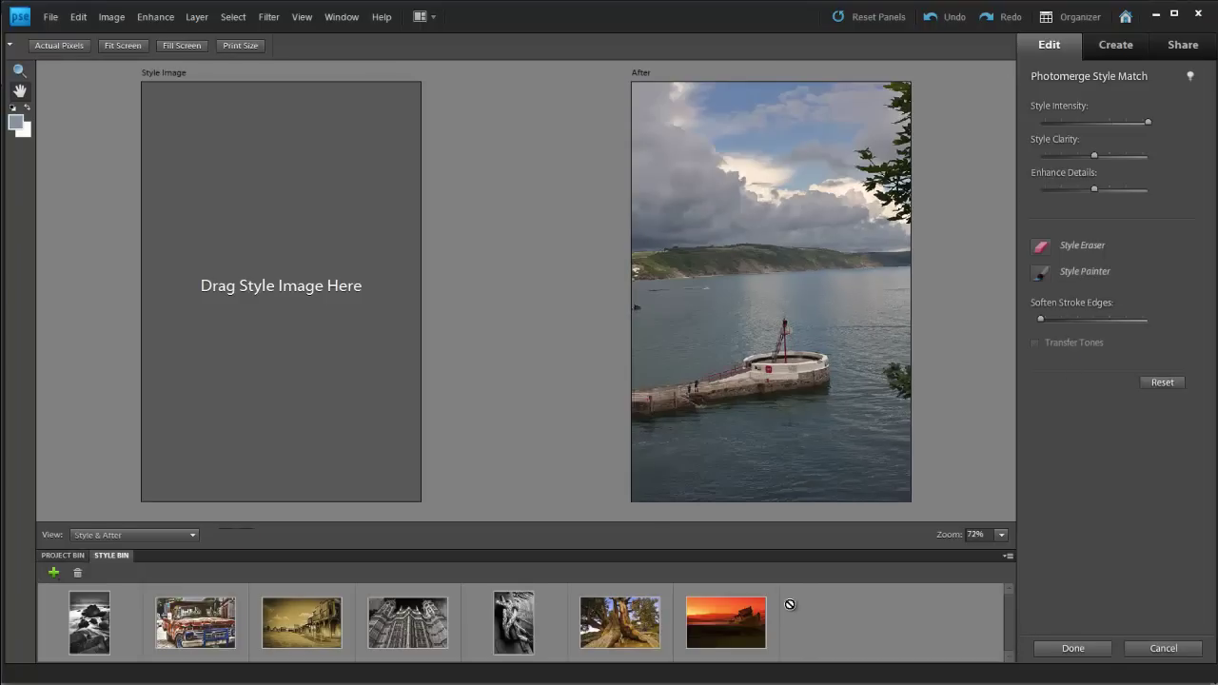
pyautogui.moveTo(723, 625); pyautogui.dragTo(252, 331)
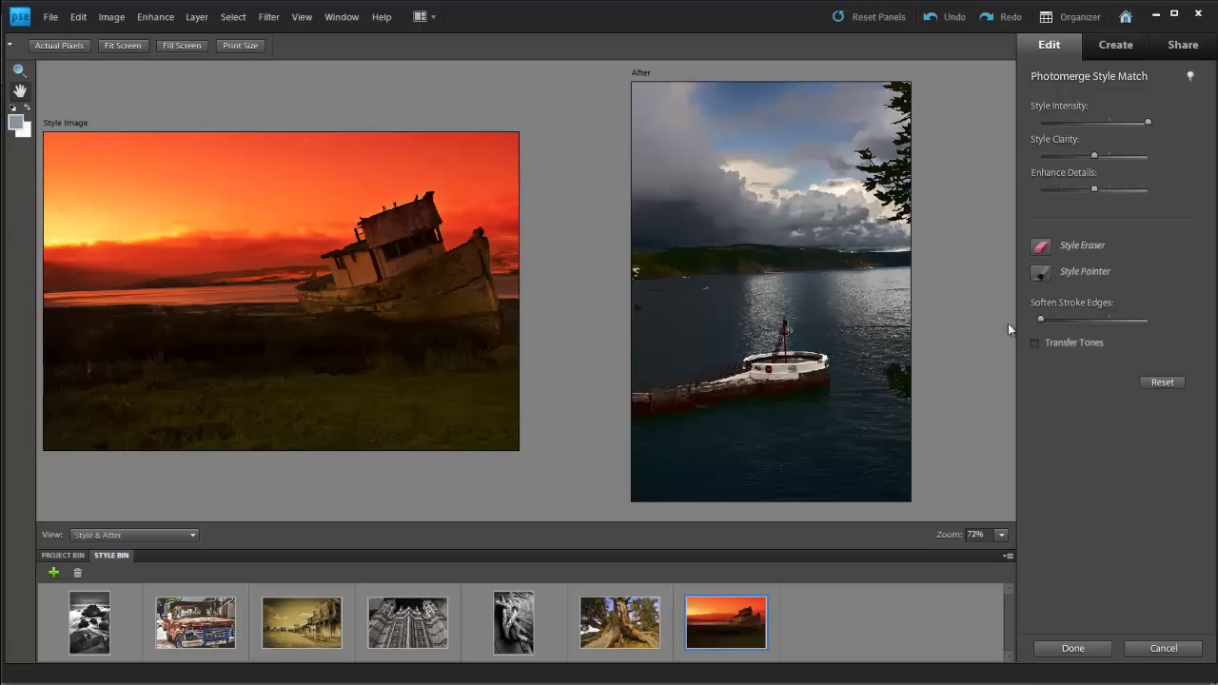
pyautogui.click(1035, 343)
pyautogui.moveTo(1149, 125); pyautogui.dragTo(1113, 125)
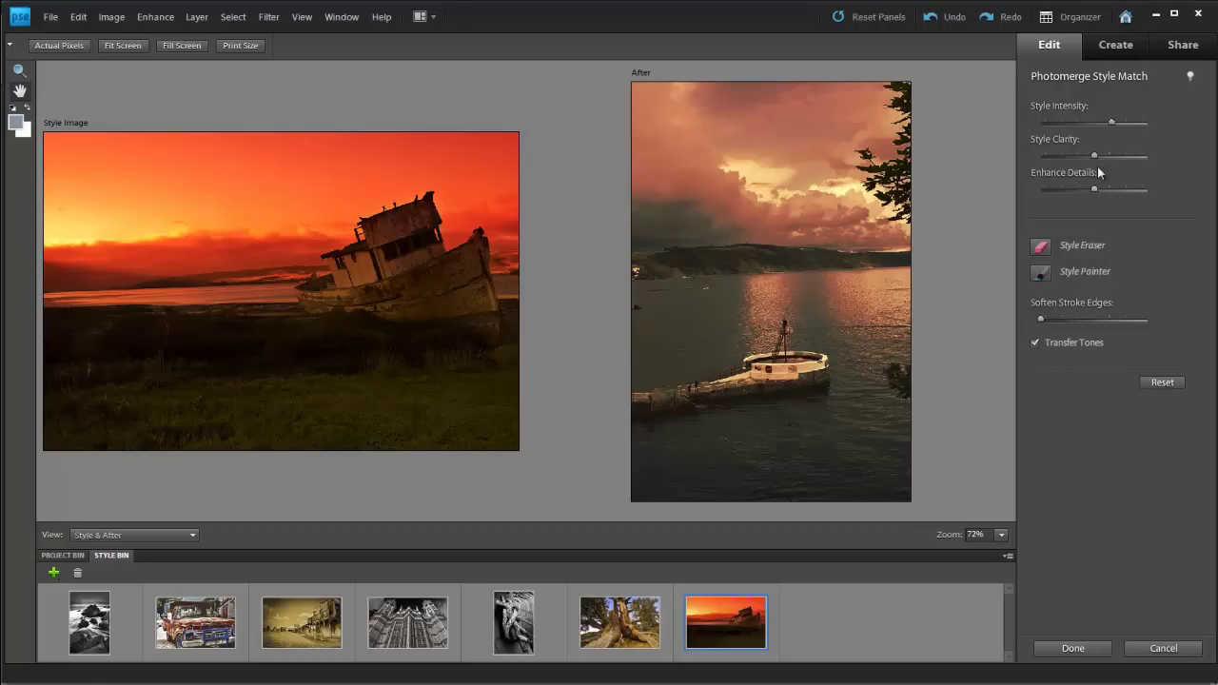
pyautogui.click(1040, 251)
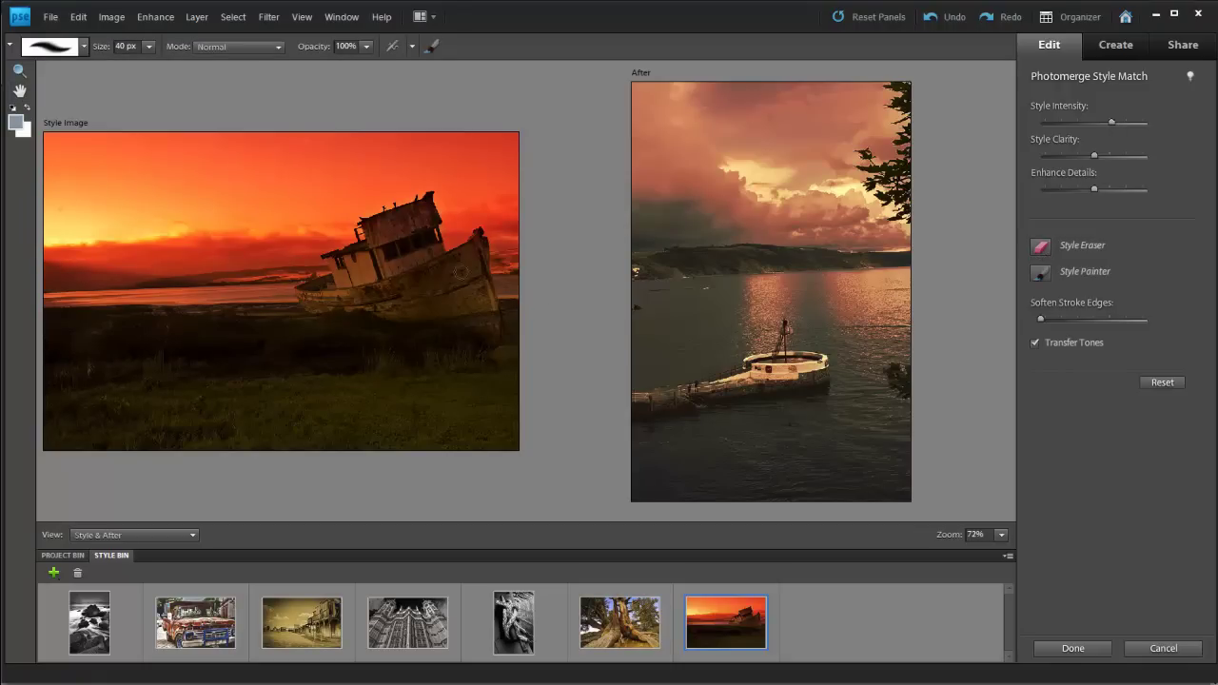
pyautogui.moveTo(635, 400)
pyautogui.mouseDown()
pyautogui.moveTo(790, 357)
pyautogui.moveTo(817, 363)
pyautogui.moveTo(818, 375)
pyautogui.moveTo(783, 383)
pyautogui.mouseUp()
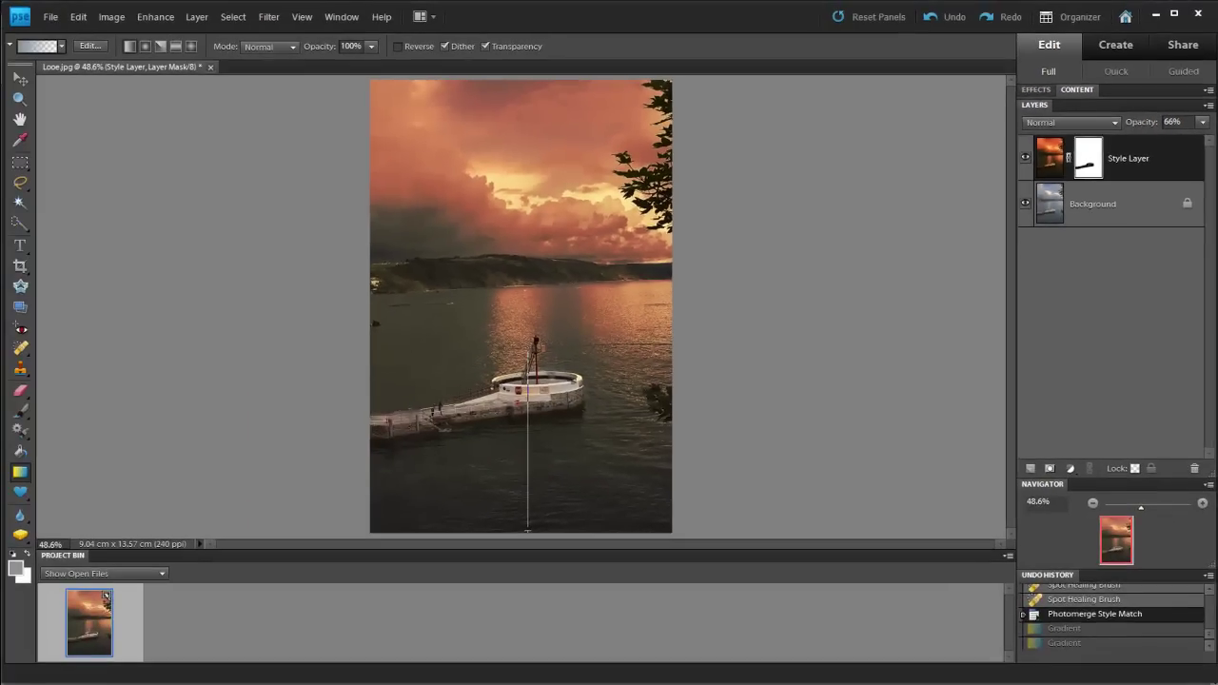
# Drag three upward gradients on the Style Layer mask to blend the sunset look into the original
pyautogui.moveTo(526, 528); pyautogui.dragTo(531, 359)
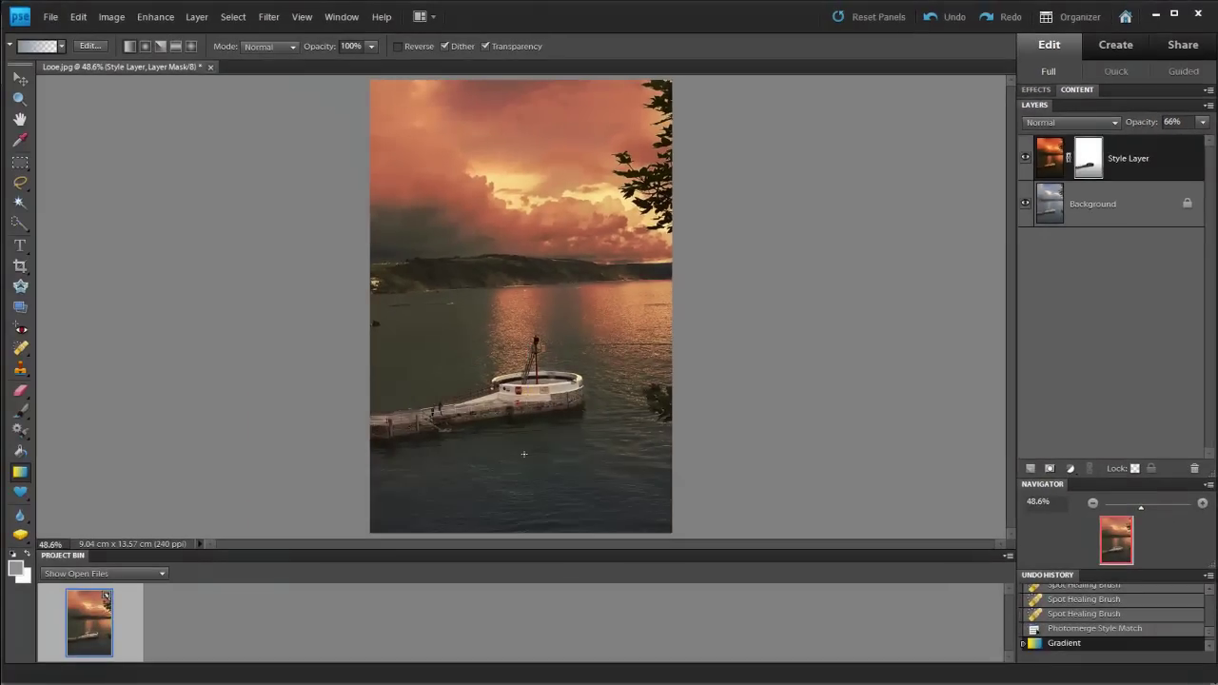
pyautogui.moveTo(524, 446); pyautogui.dragTo(524, 373)
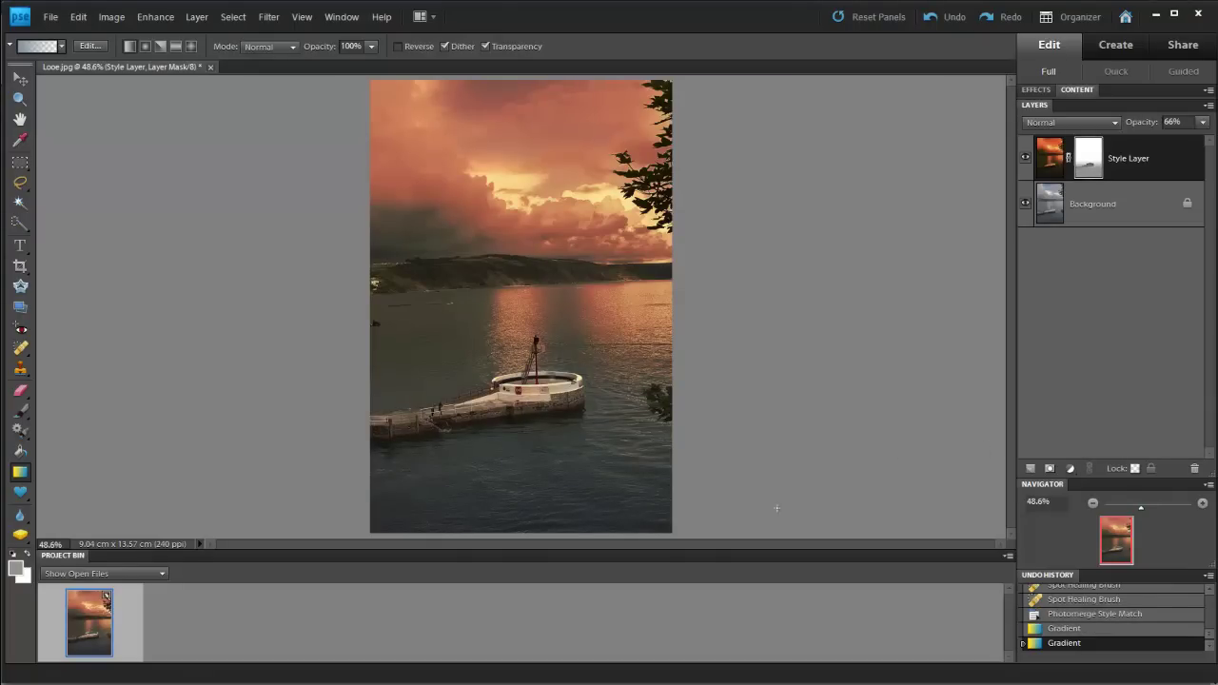
pyautogui.moveTo(529, 536); pyautogui.dragTo(527, 286)
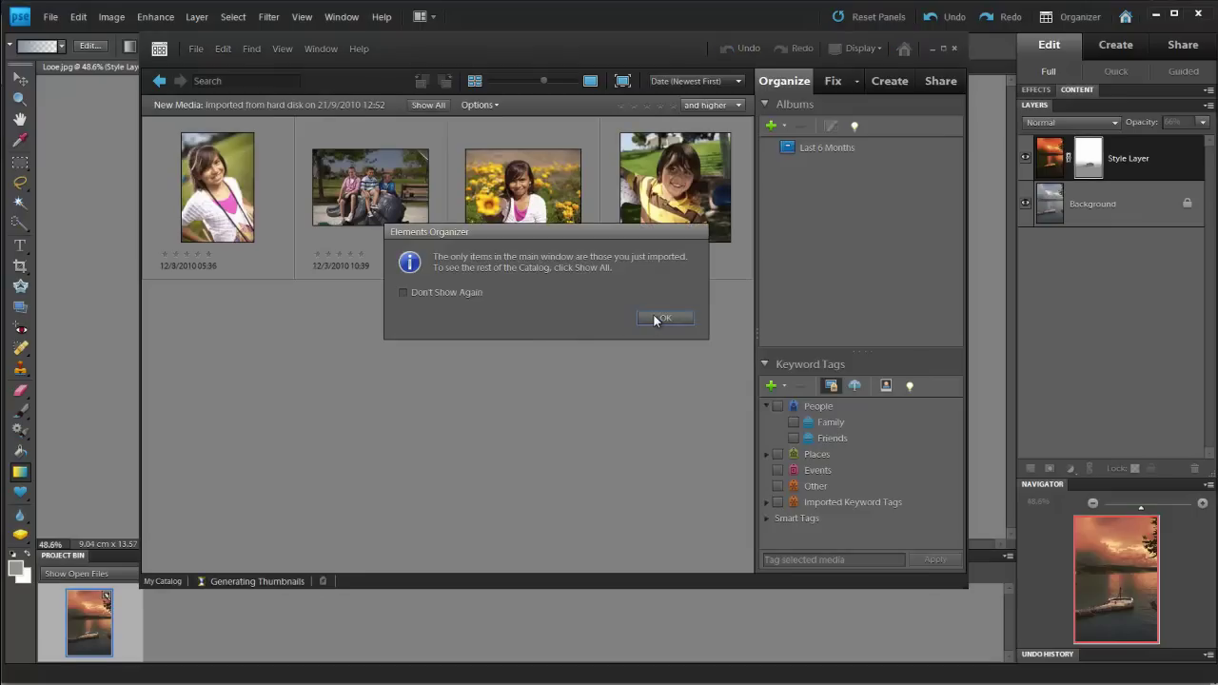
# Dismiss the Organizer message, start People Recognition, and confirm the selected face
pyautogui.click(657, 320)
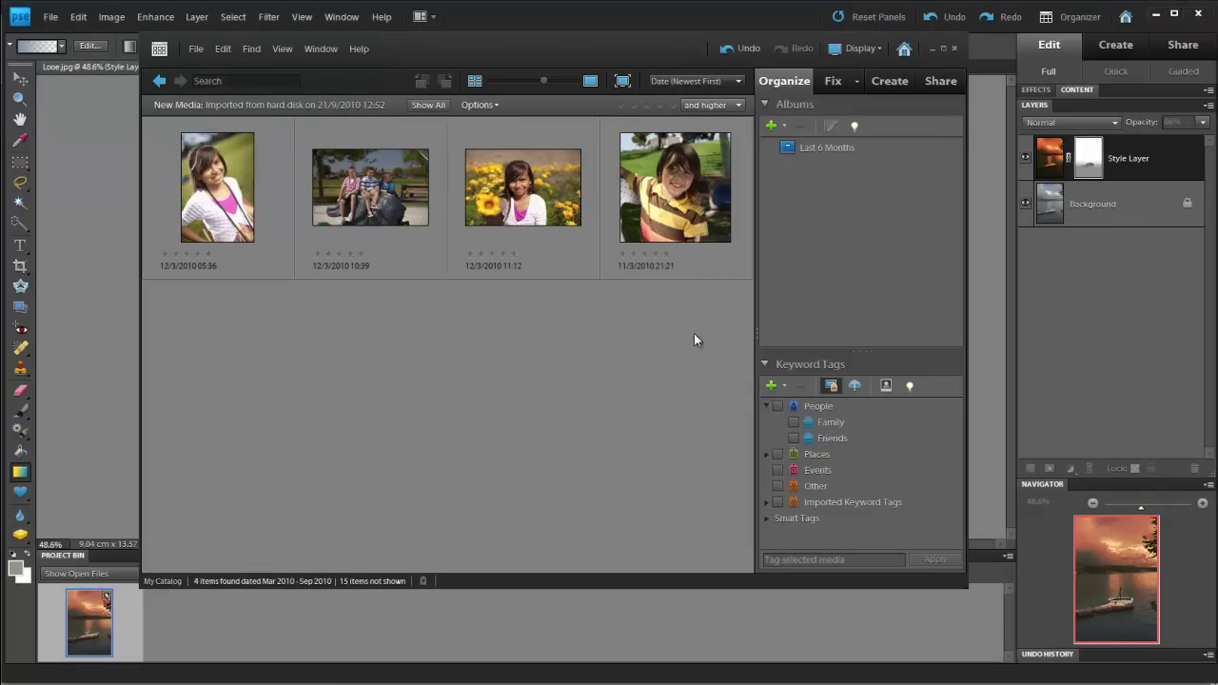
pyautogui.click(888, 386)
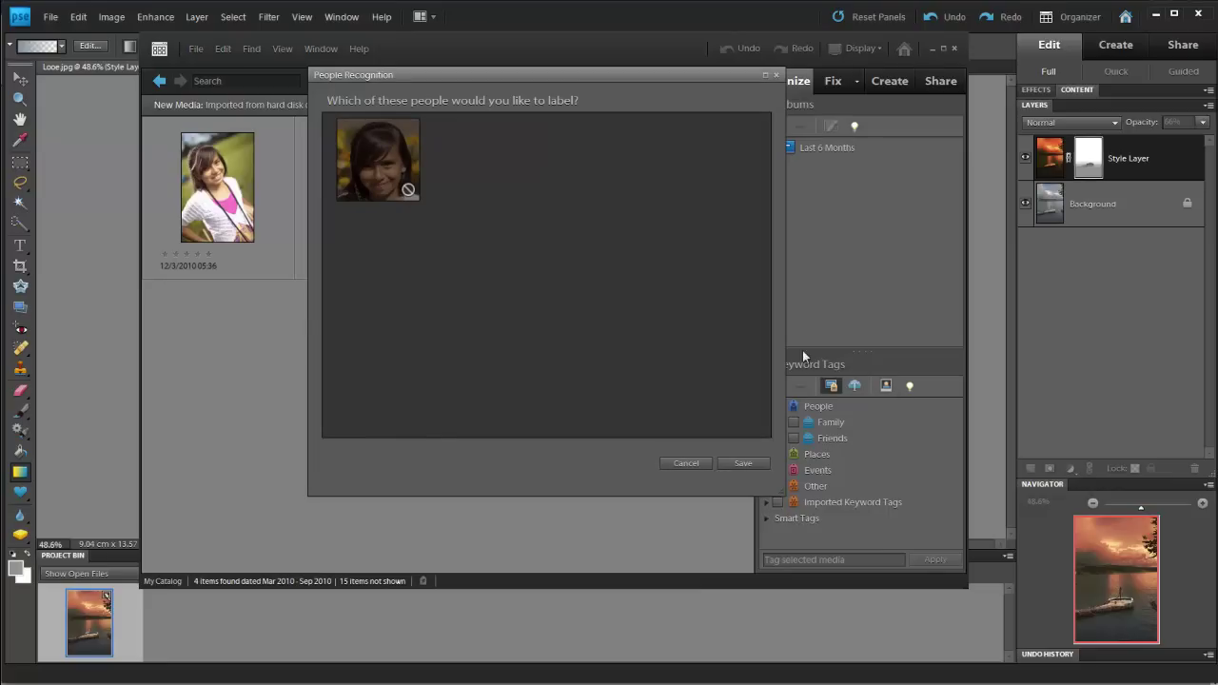
pyautogui.click(356, 175)
pyautogui.click(735, 465)
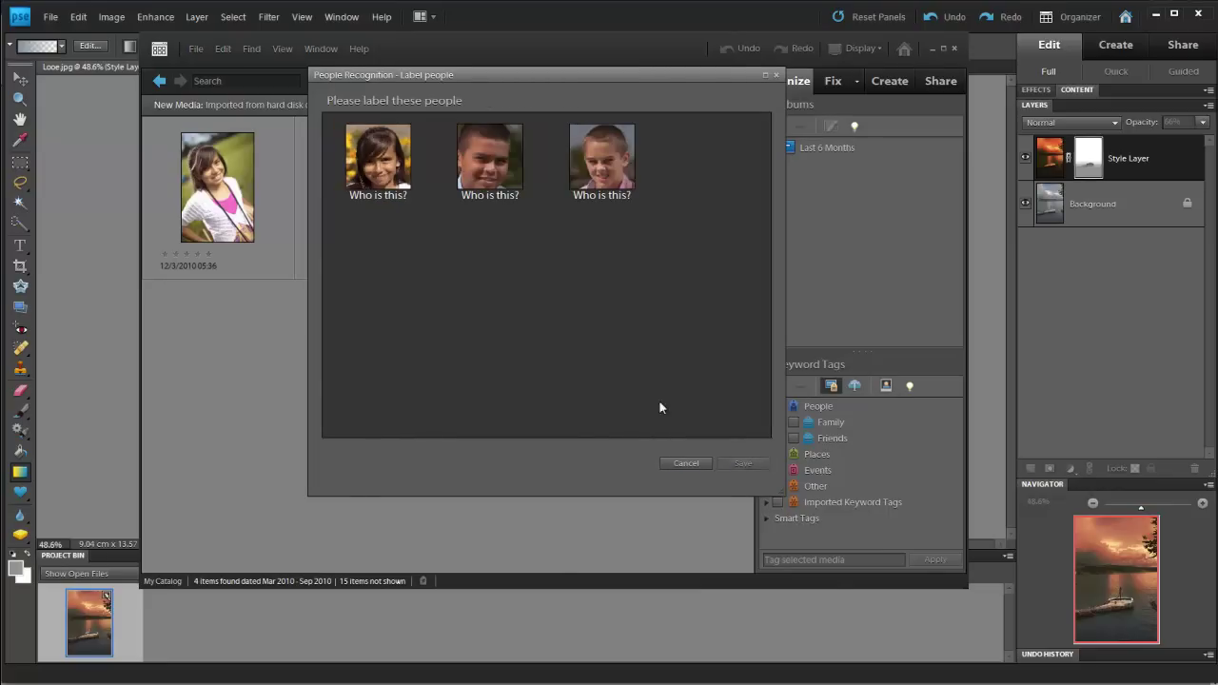
# Enter a person's name for the first face and begin labelling the second
pyautogui.click(378, 195)
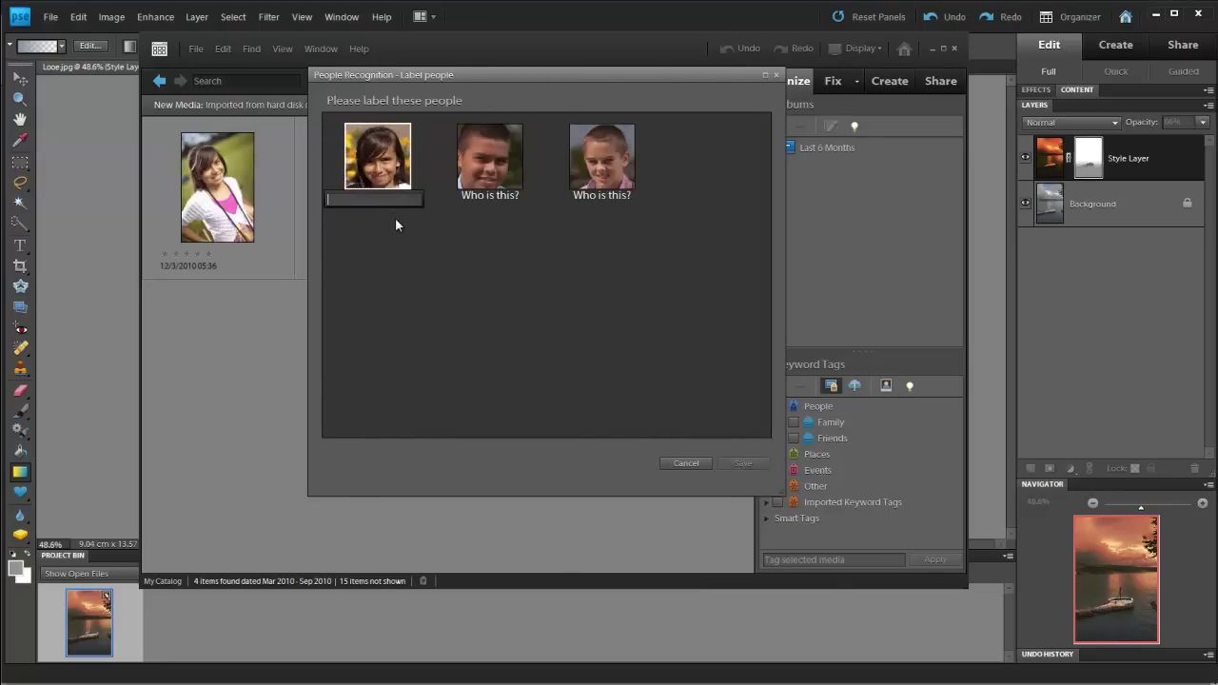
pyautogui.write('Alice')
pyautogui.press('Return')
pyautogui.click(490, 195)
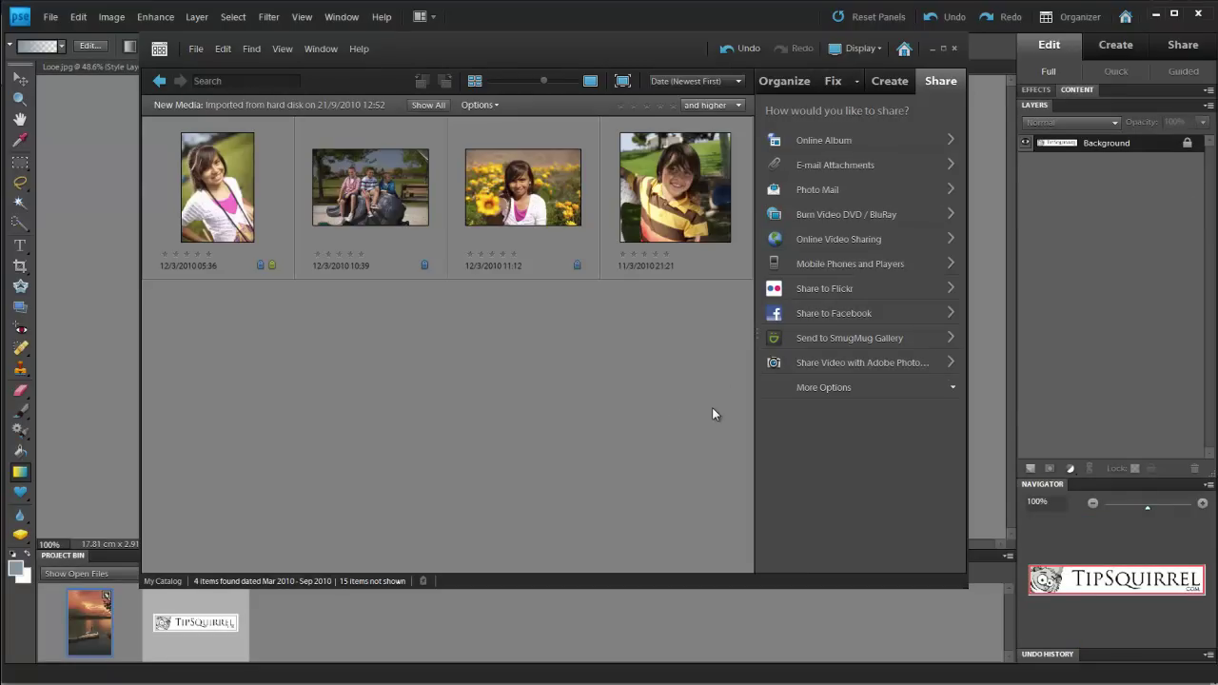
# Minimise the Organizer to return to the editor showing banner.jpg
pyautogui.click(933, 50)
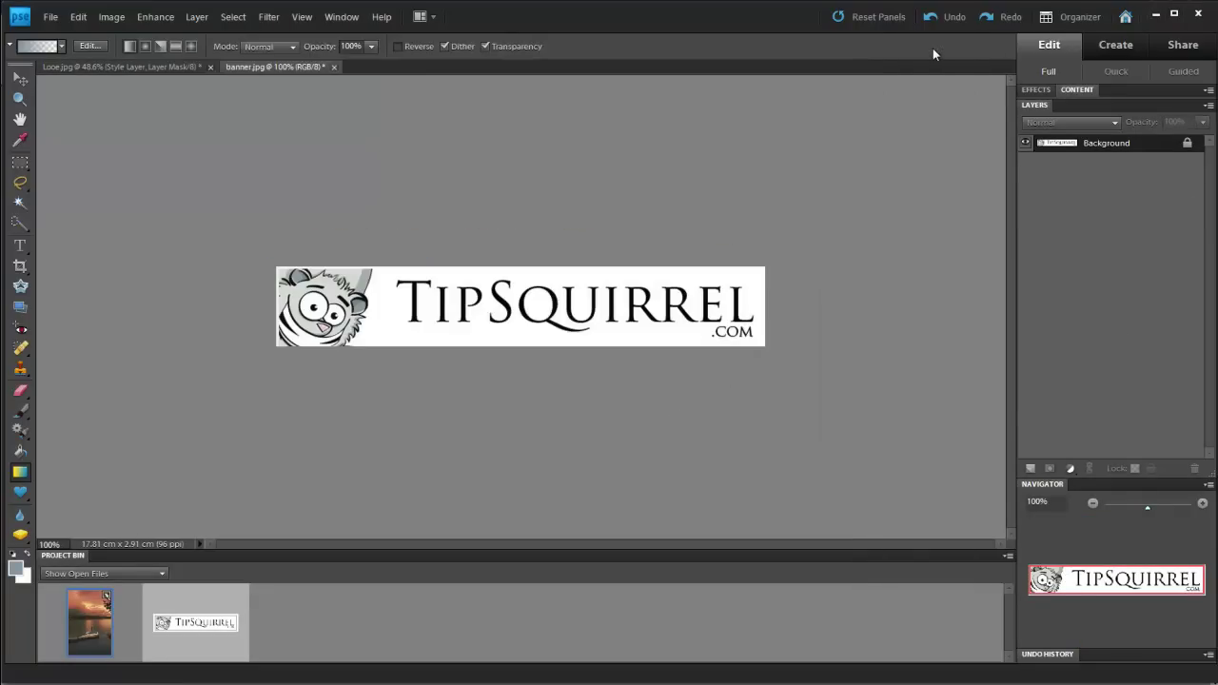